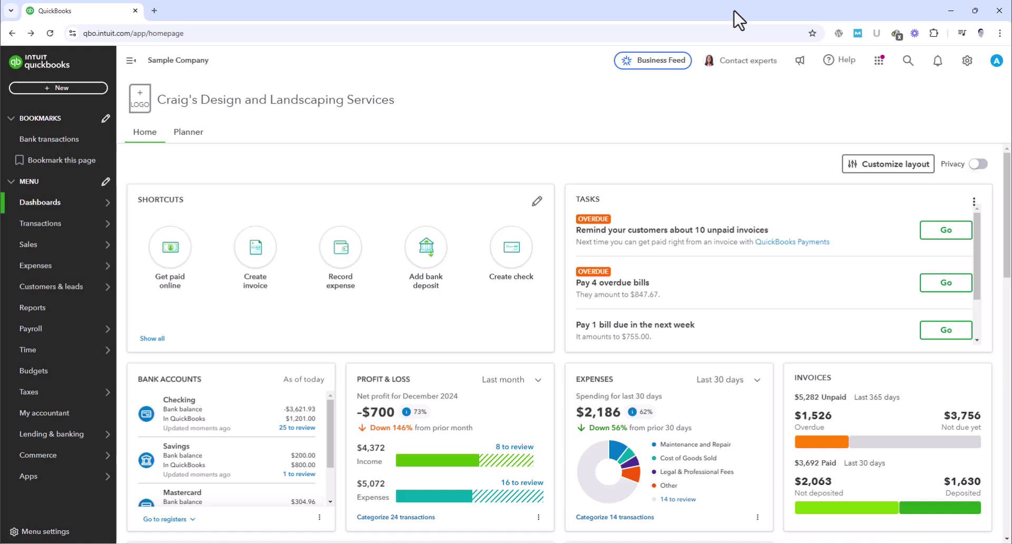
Create a new vendor bill
left_click(74, 90)
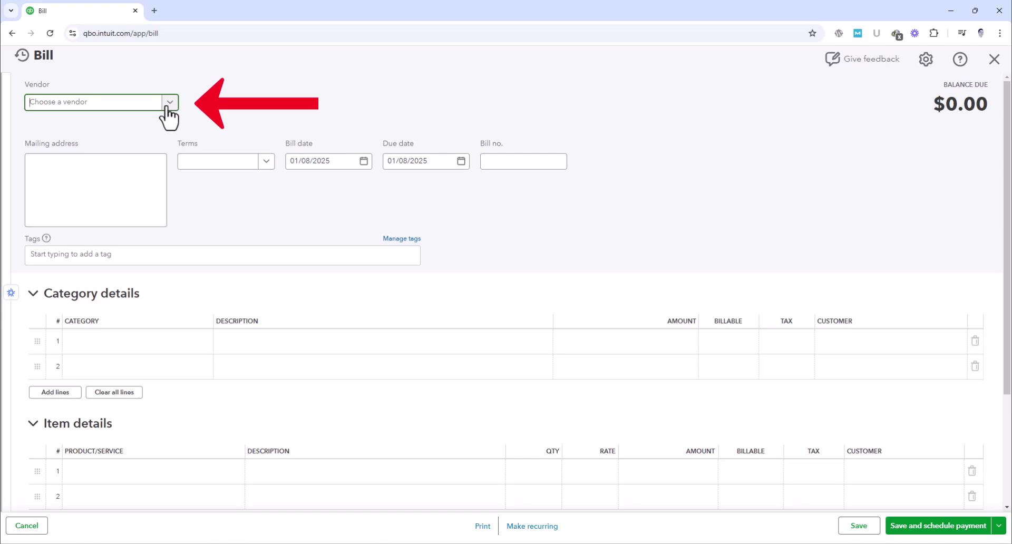
Examine the account choices available for the first category line of the bill, from expense through payable accounts
scroll(167, 111, "down", 3)
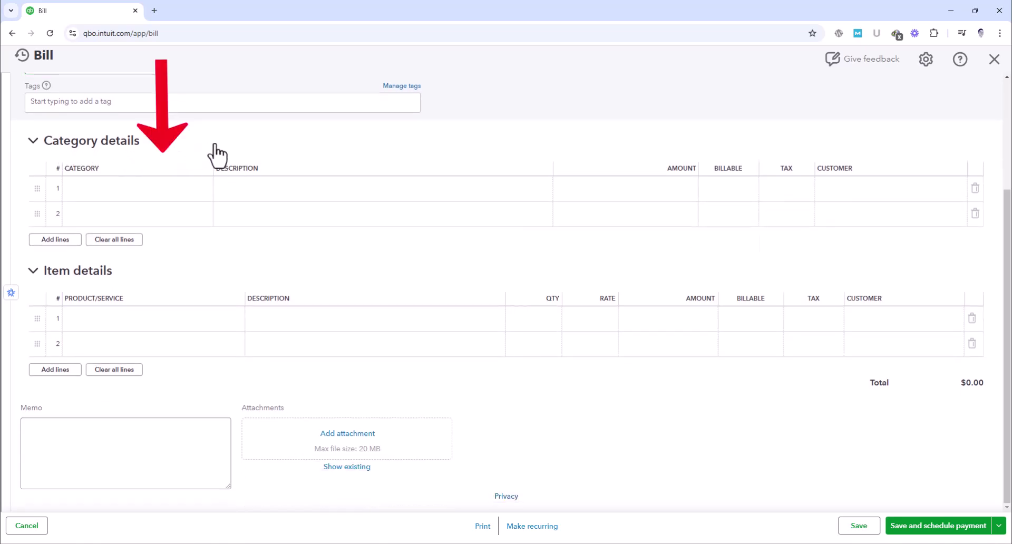
left_click(201, 190)
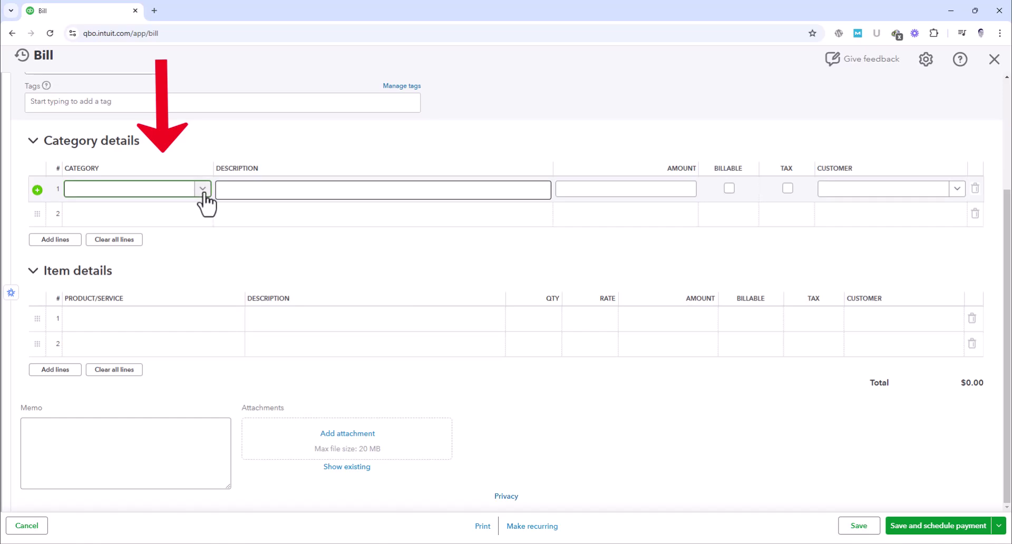
left_click(202, 189)
scroll(196, 241, "down", 7)
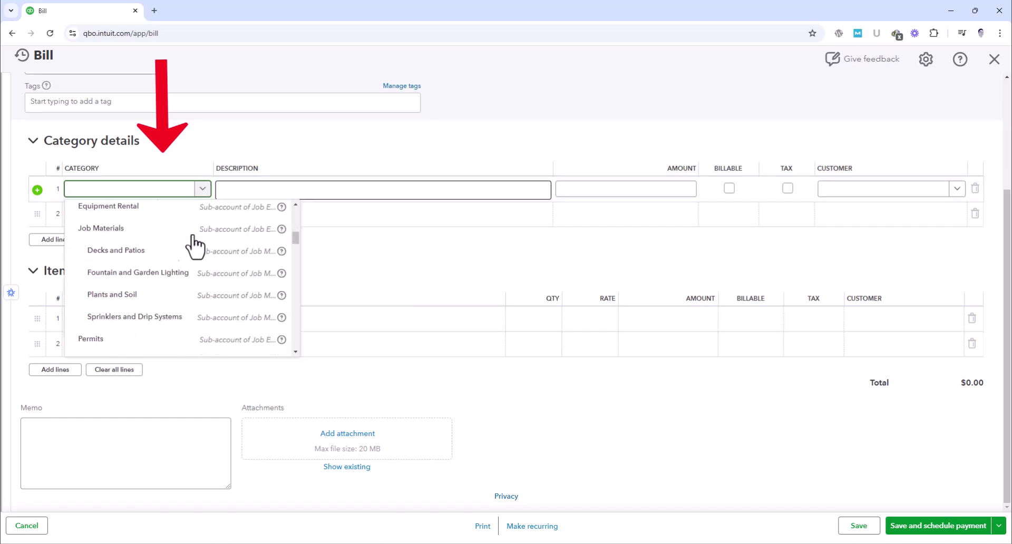
scroll(195, 245, "down", 10)
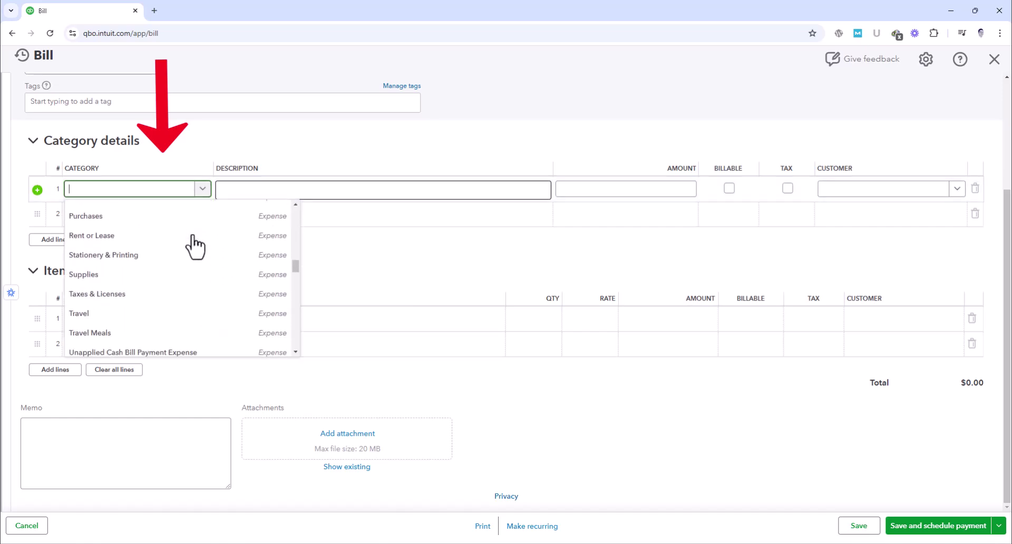
scroll(195, 245, "down", 15)
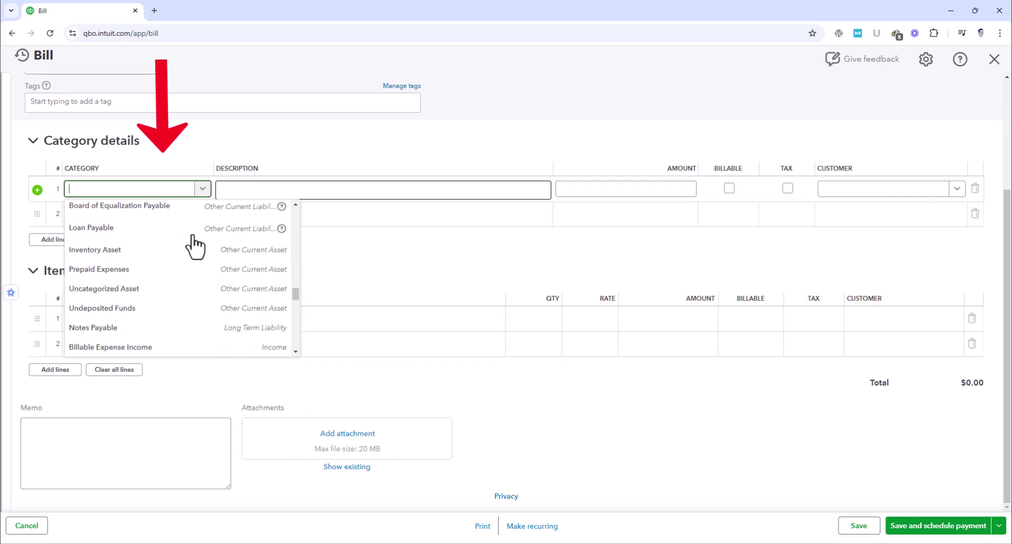
scroll(195, 245, "down", 15)
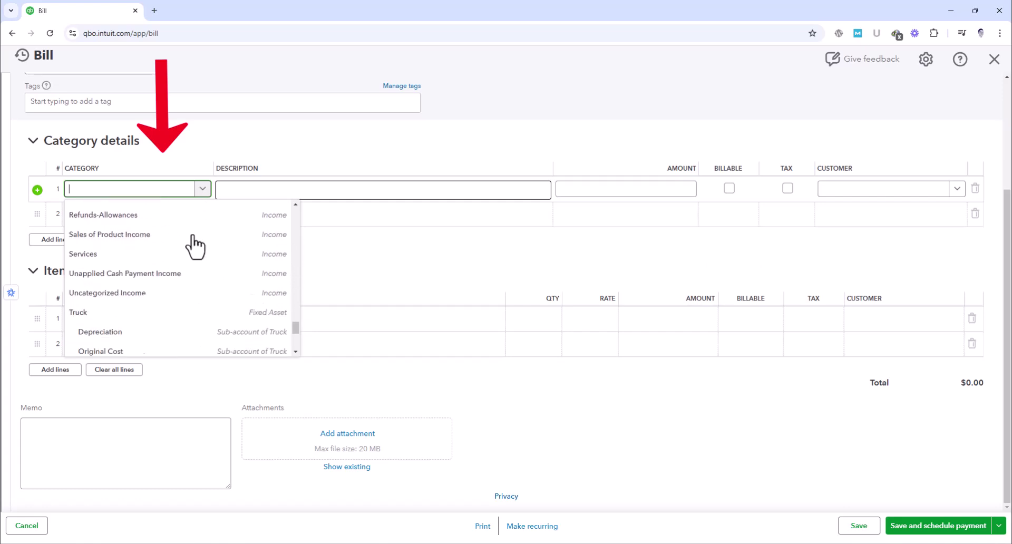
scroll(195, 245, "down", 6)
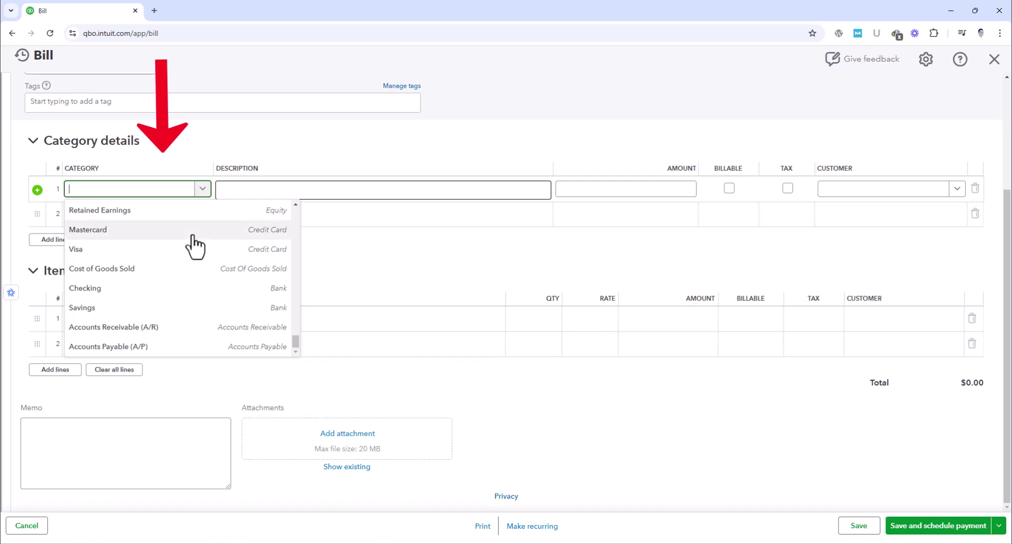
left_click(203, 190)
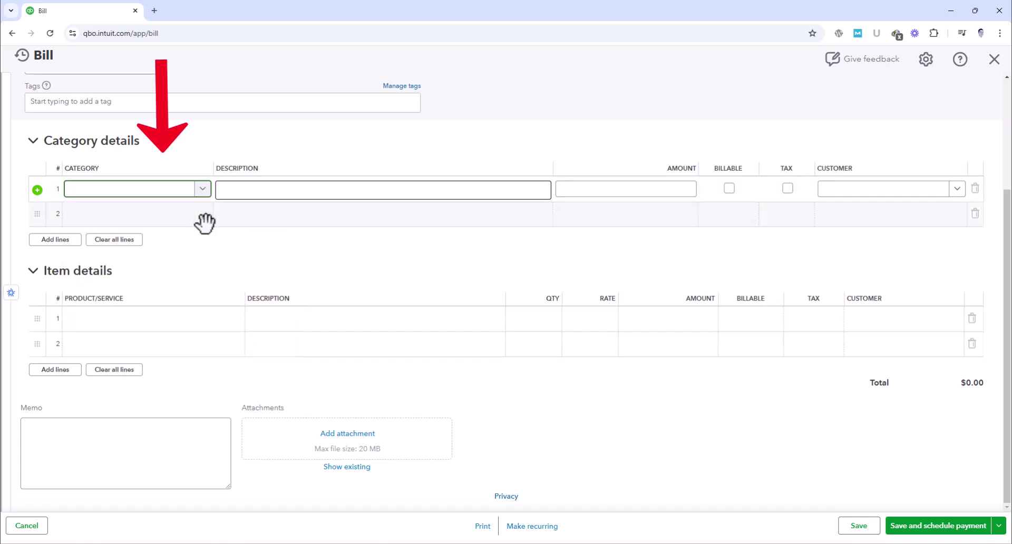
Examine the product and service choices for the first item line, along with the memo and item description fields
left_click(221, 320)
left_click(234, 319)
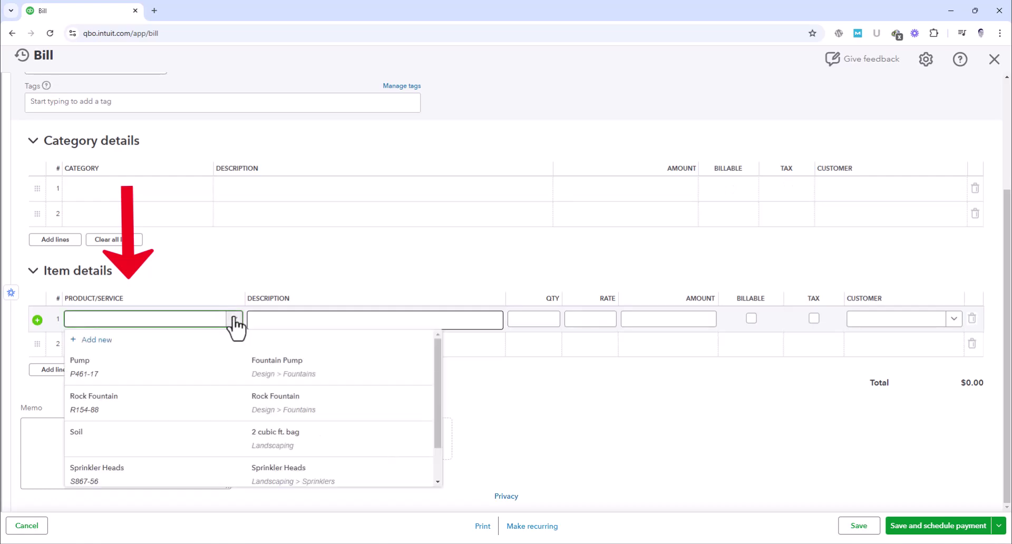
scroll(232, 364, "down", 2)
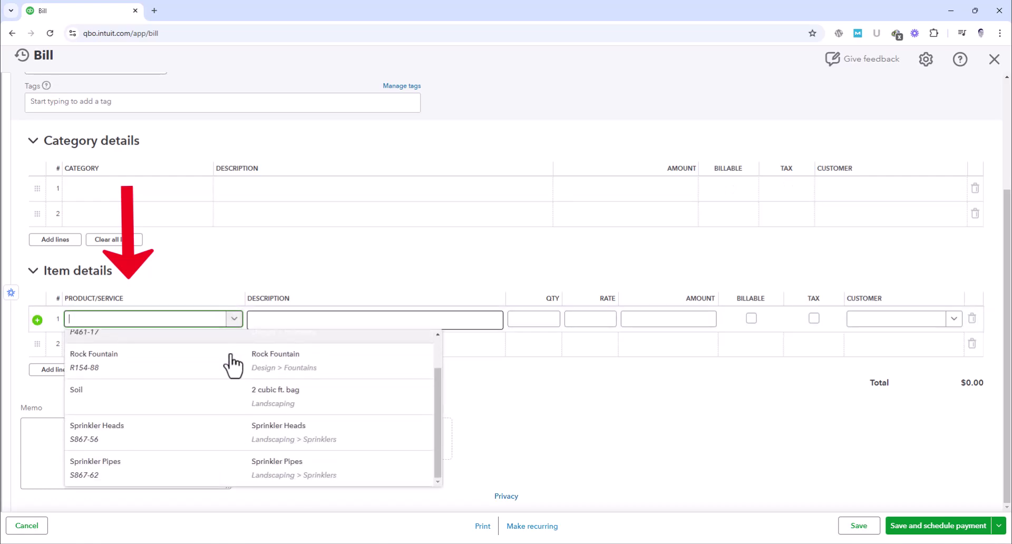
scroll(232, 364, "up", 1)
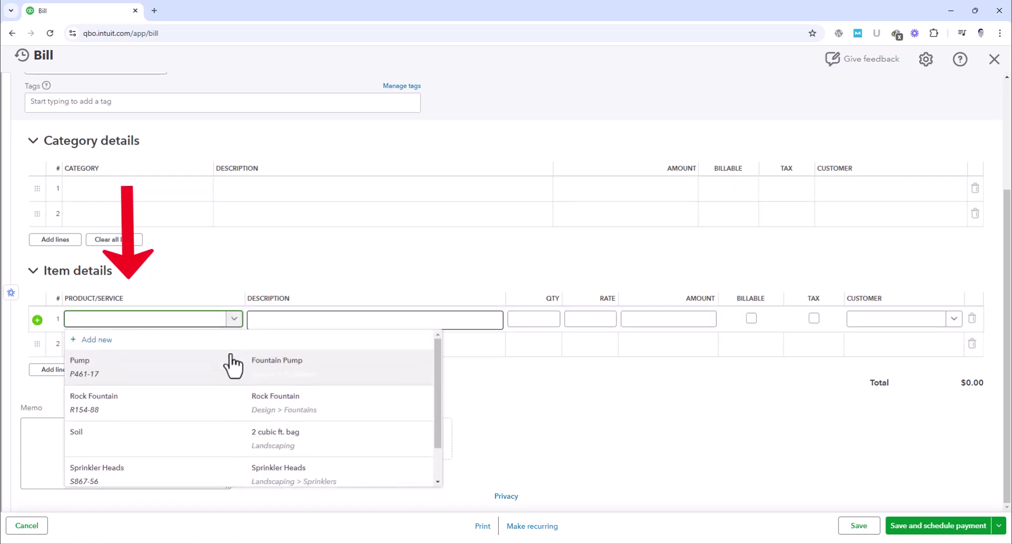
left_click(234, 320)
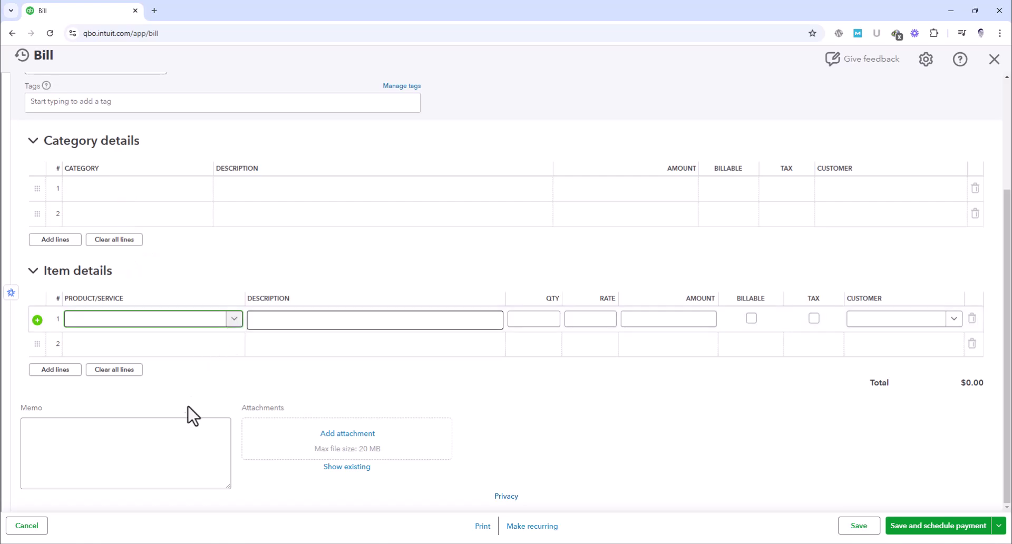
left_click(167, 442)
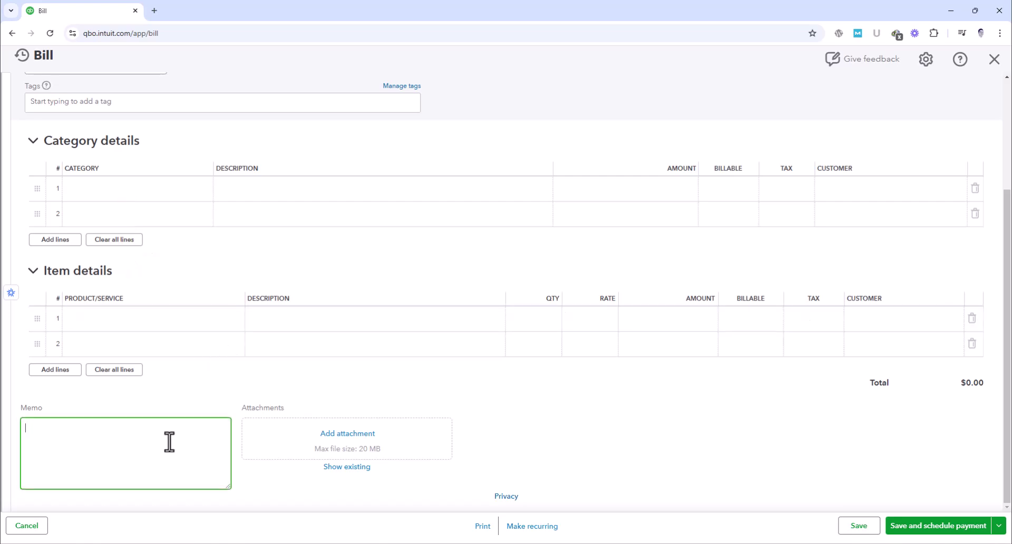
left_click(305, 317)
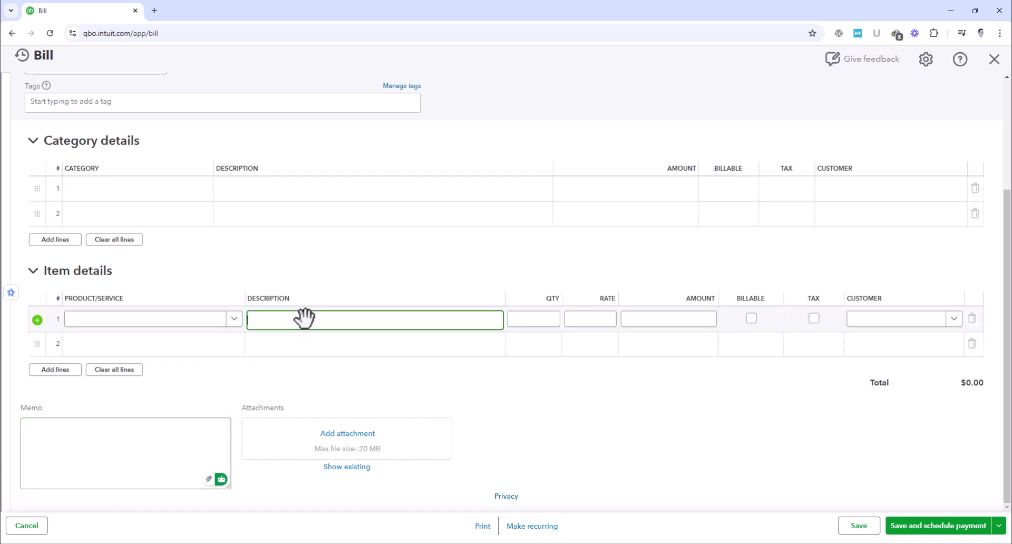
left_click(543, 408)
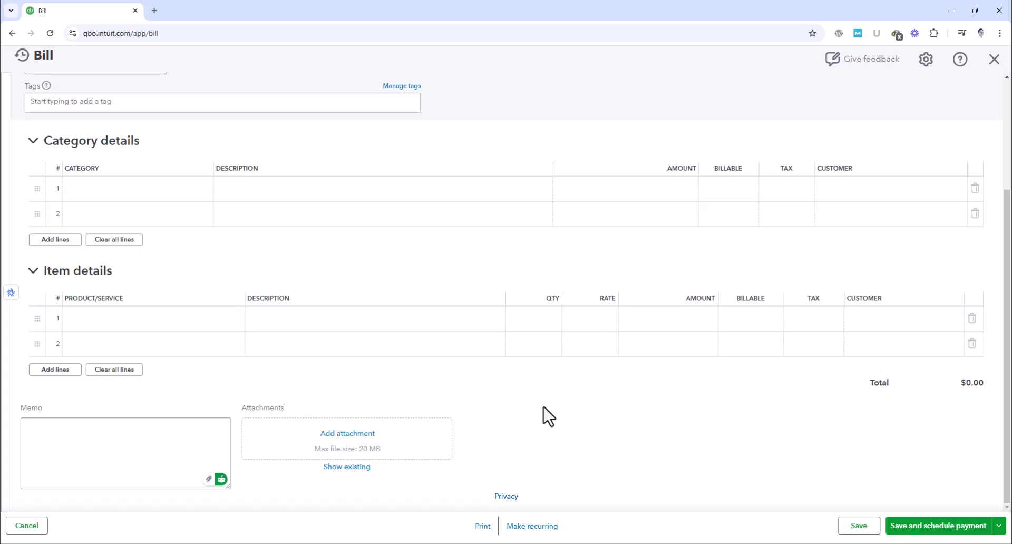
Choose Lee Advertising as the vendor of the bill
scroll(548, 416, "up", 3)
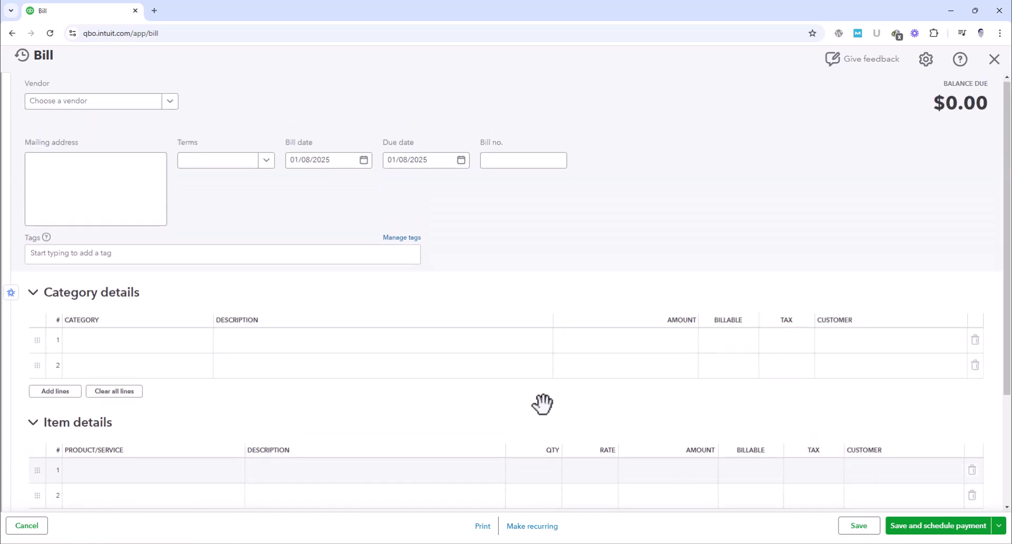
left_click(170, 103)
scroll(156, 177, "down", 3)
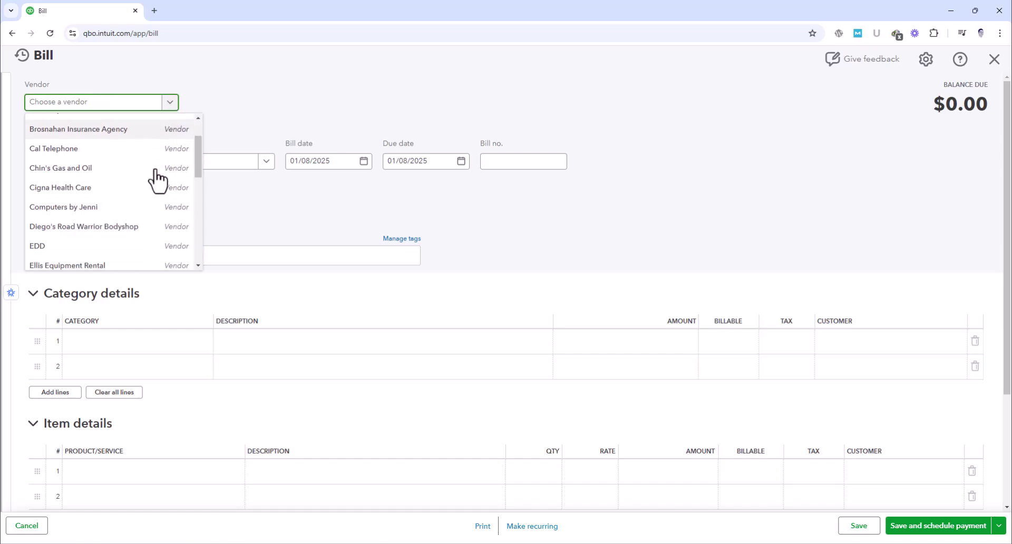
scroll(156, 179, "down", 4)
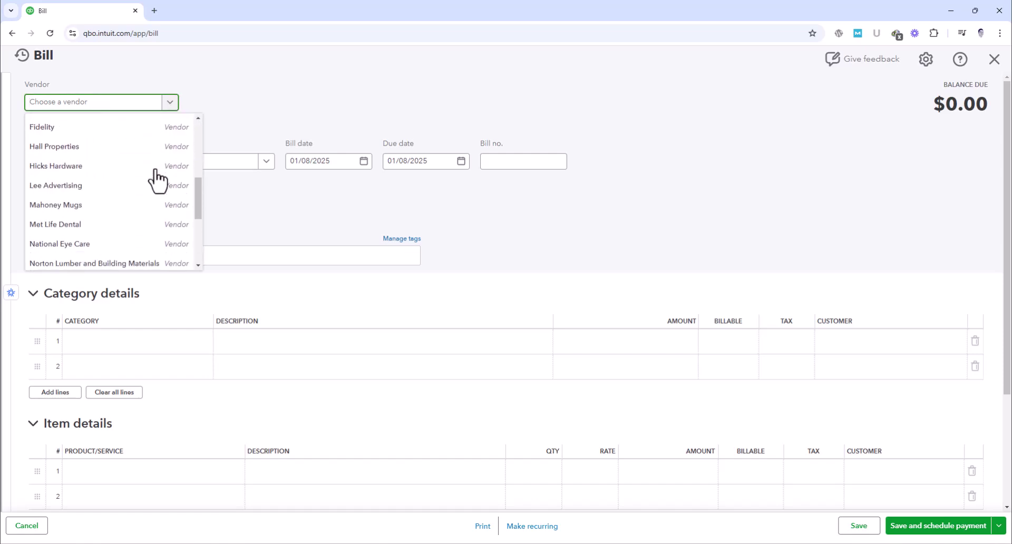
scroll(156, 180, "down", 3)
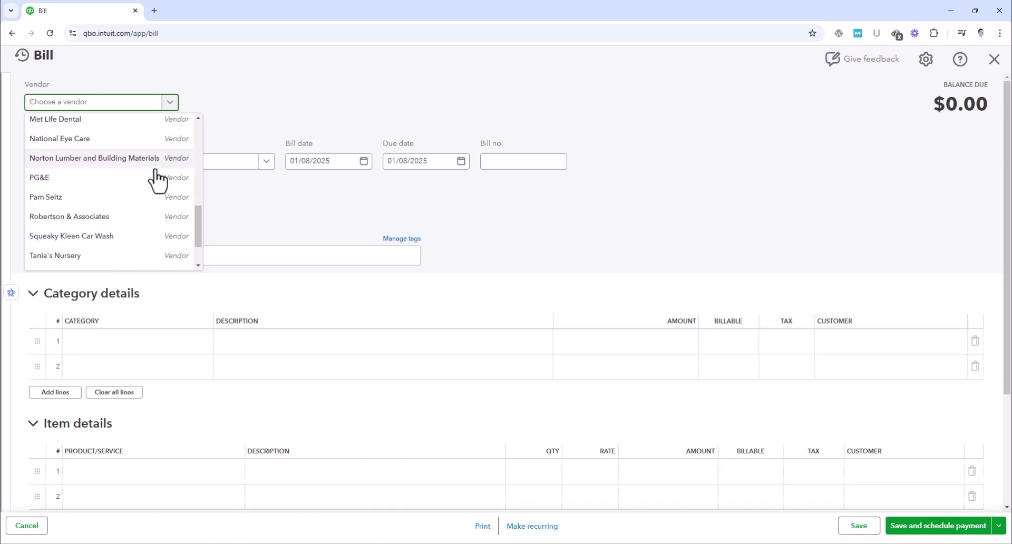
type("lee")
left_click(116, 144)
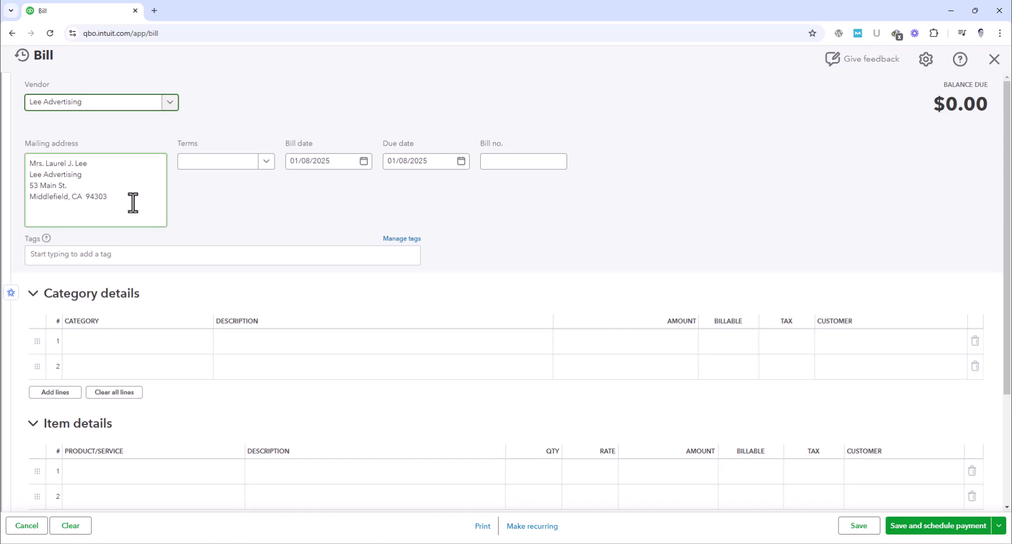
Set the bill's payment terms to Net 10 and enter 1243 as the bill number
left_click(262, 167)
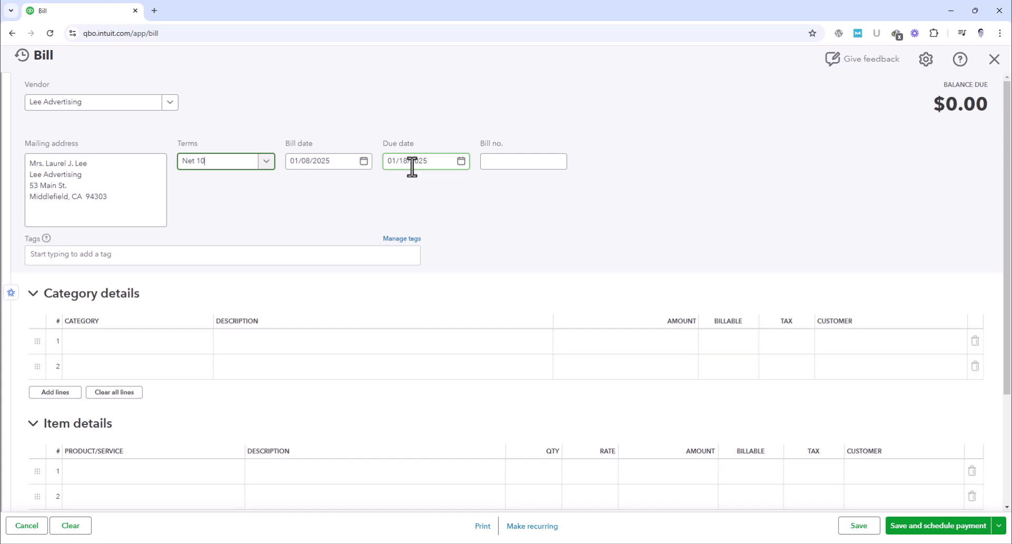
left_click(501, 163)
type("12")
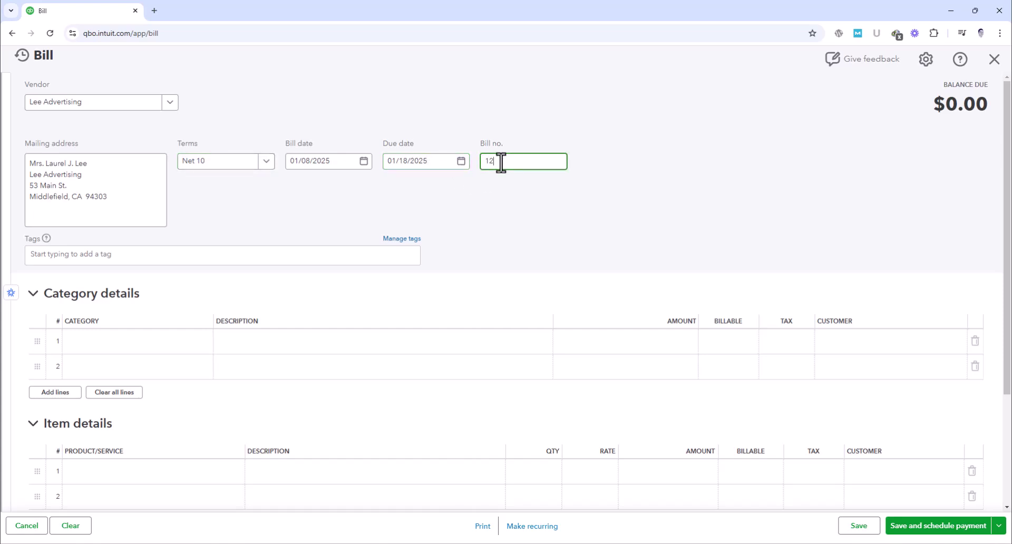
type("43")
left_click(495, 204)
Fill in the first category line with the Advertising category and an amount of 100, leaving its description blank
scroll(492, 202, "down", 2)
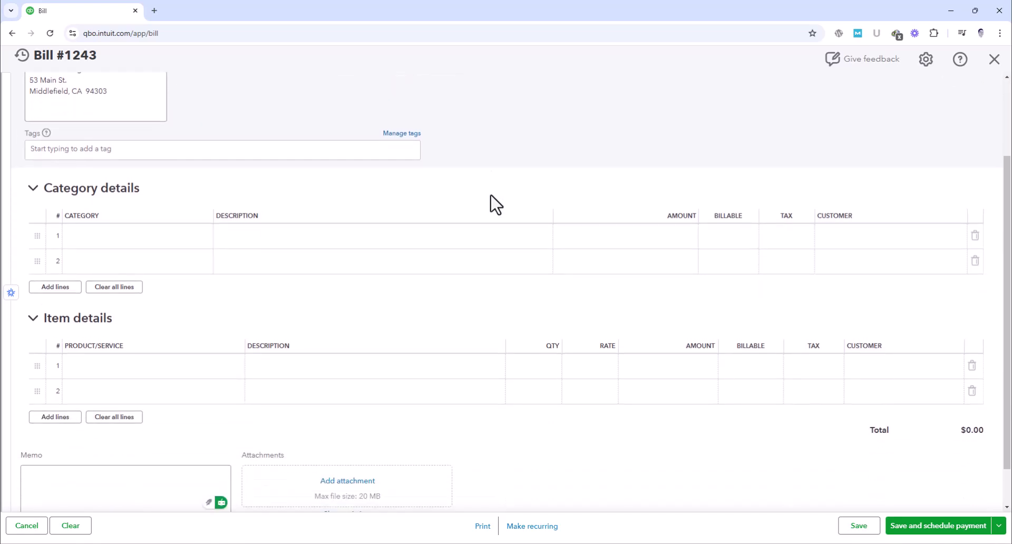
left_click(148, 238)
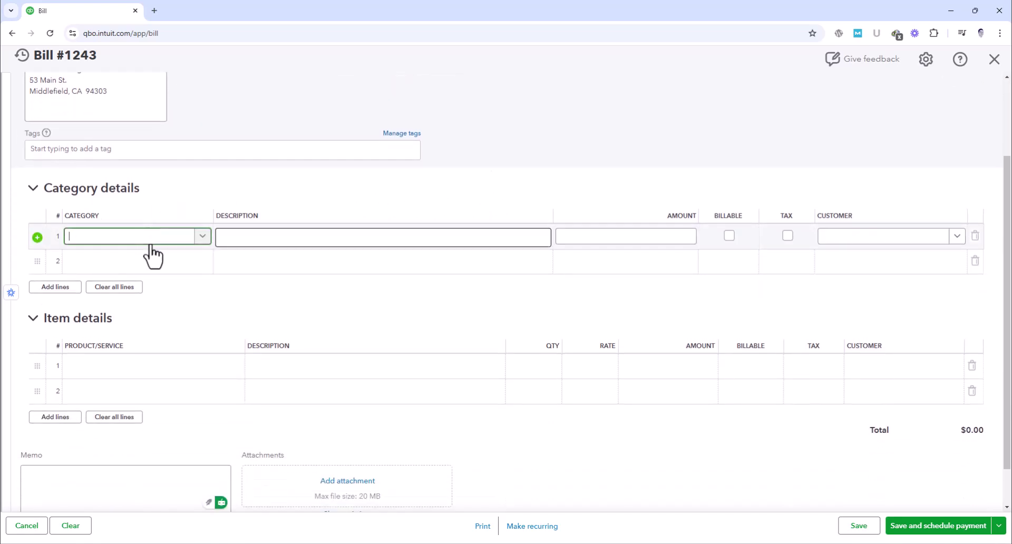
left_click(203, 237)
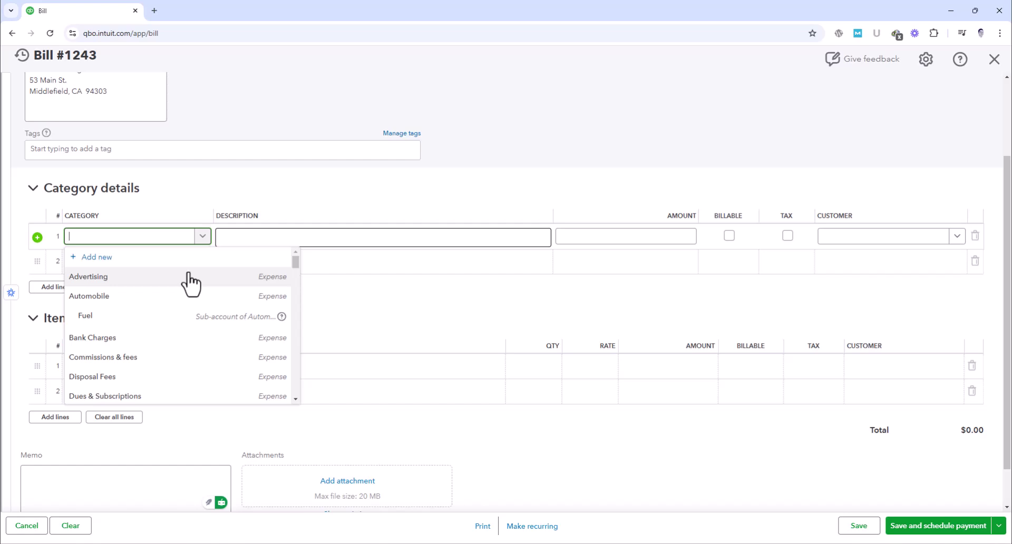
left_click(115, 278)
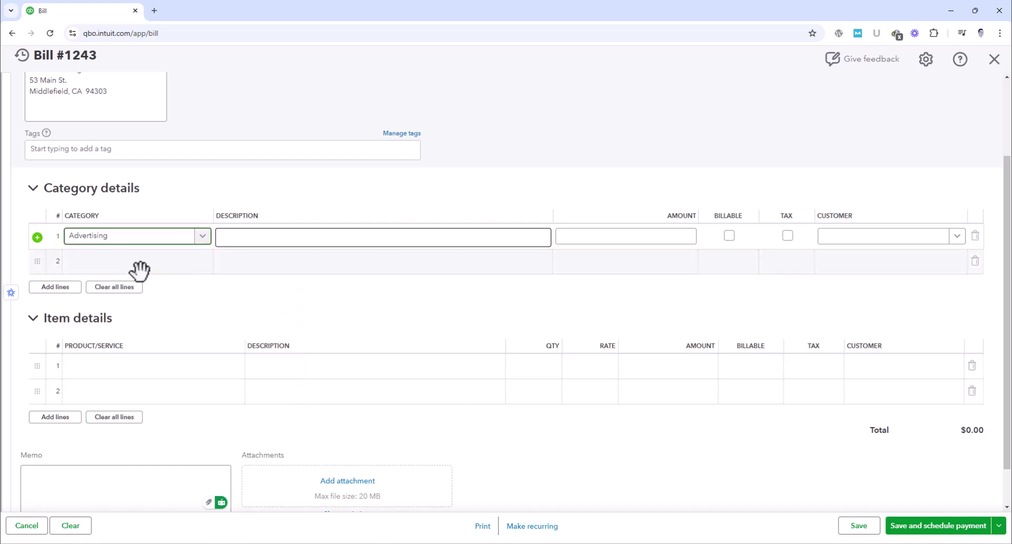
left_click(248, 242)
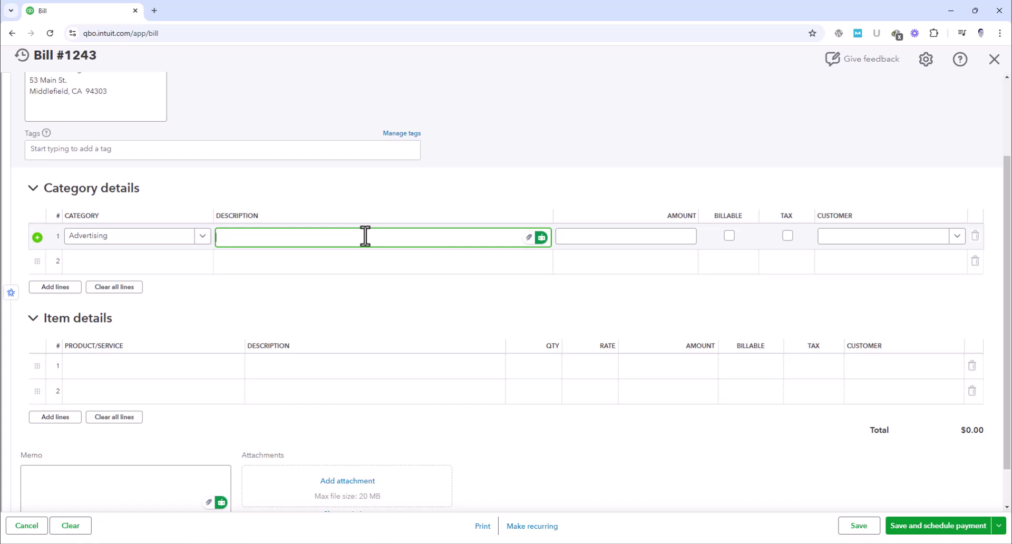
left_click(669, 240)
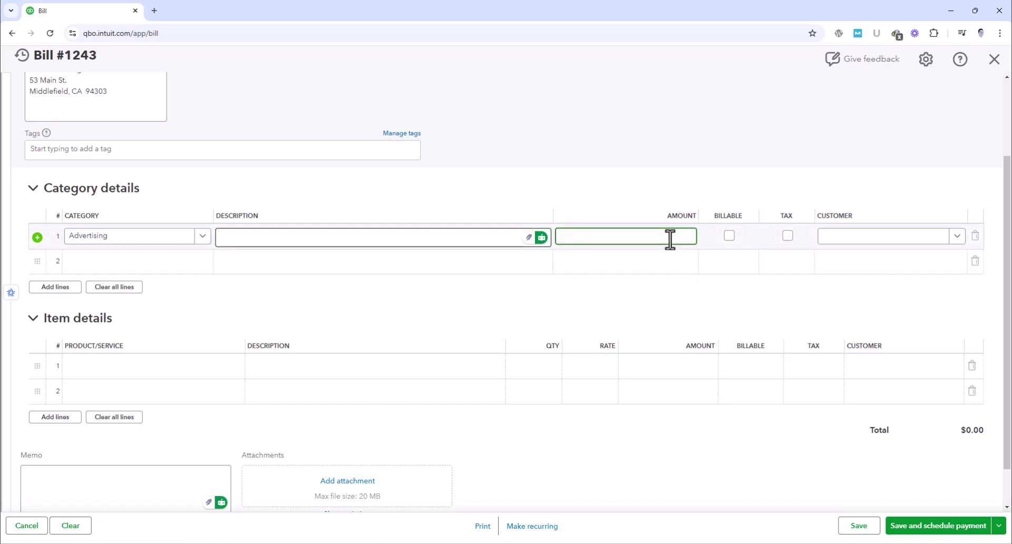
type("100")
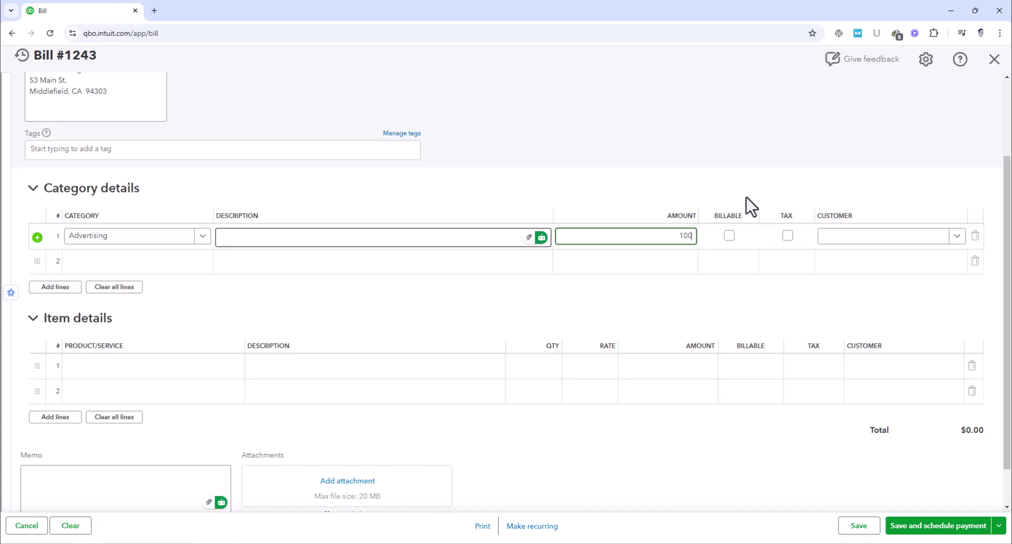
left_click(818, 169)
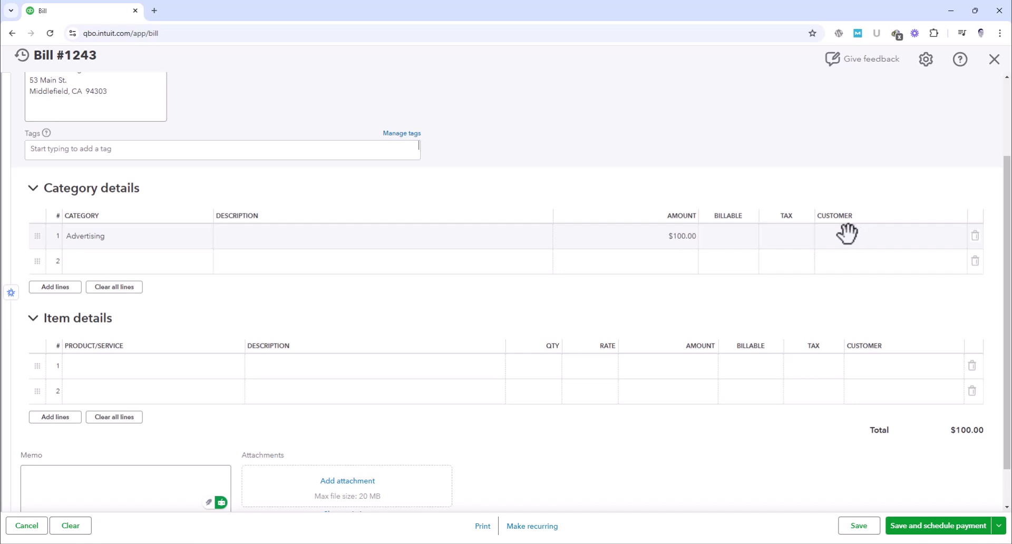
Check the customer choices for the Advertising line and close them without assigning a customer
left_click(745, 238)
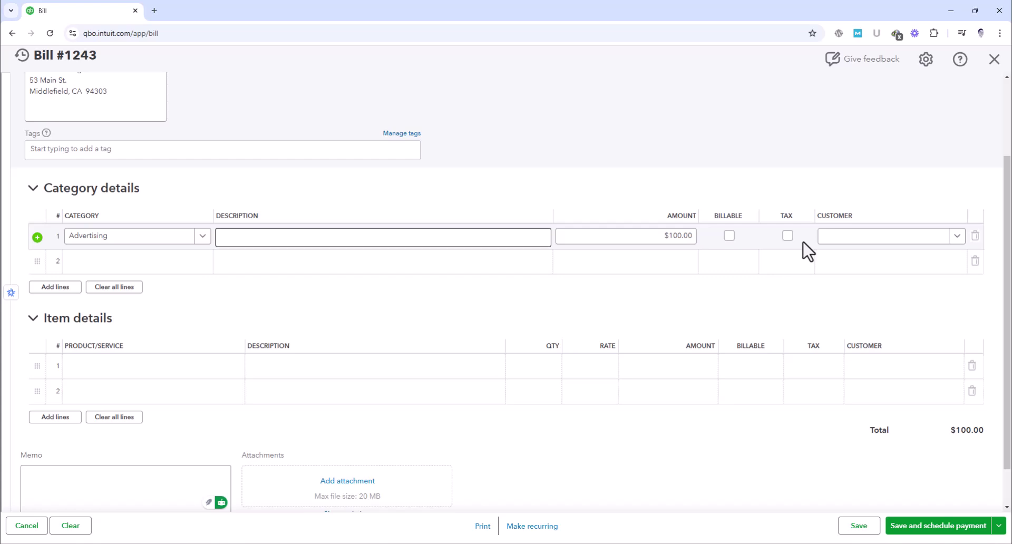
left_click(956, 237)
left_click(957, 238)
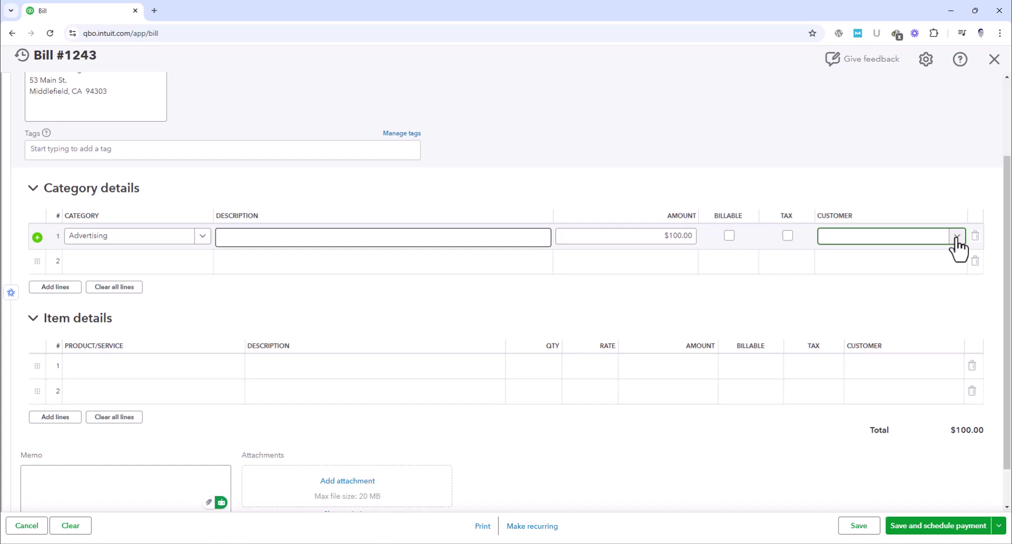
left_click(906, 302)
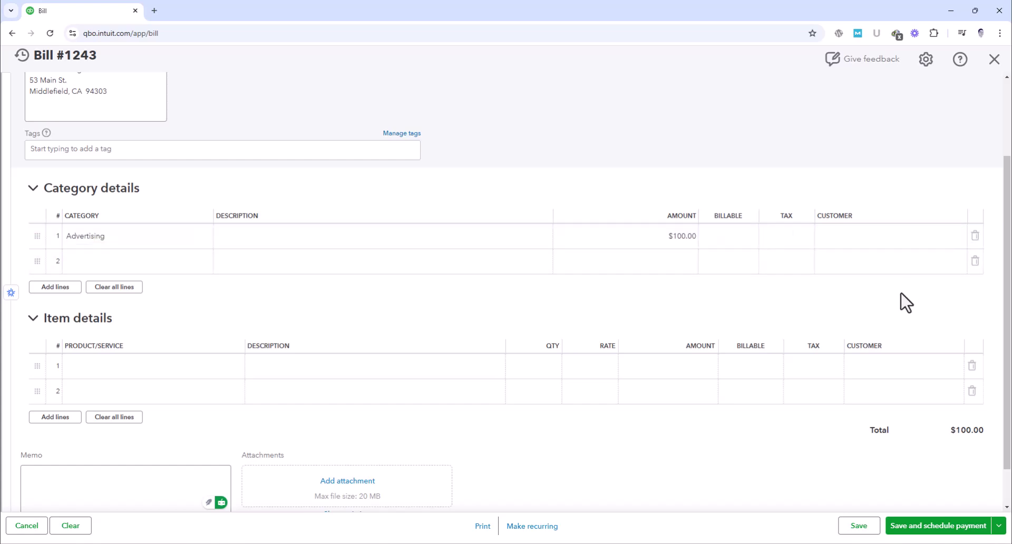
scroll(905, 301, "down", 2)
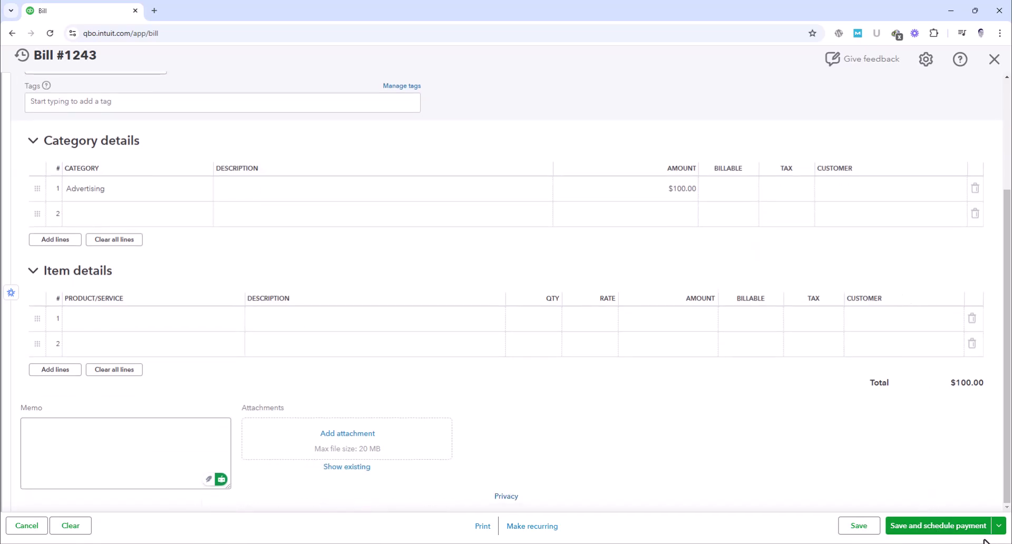
Save and close the Lee Advertising bill, and open the form for paying outstanding bills
left_click(998, 527)
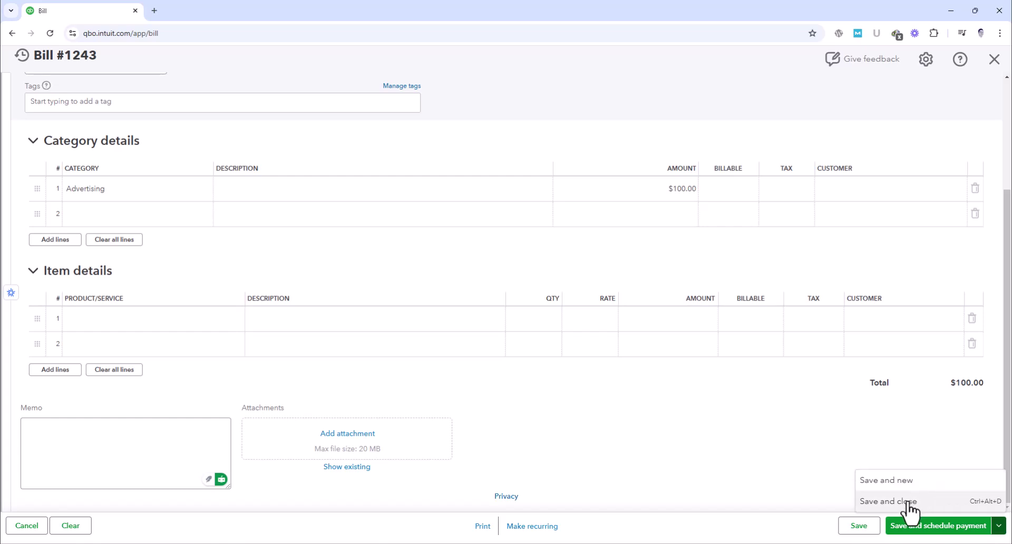
left_click(942, 501)
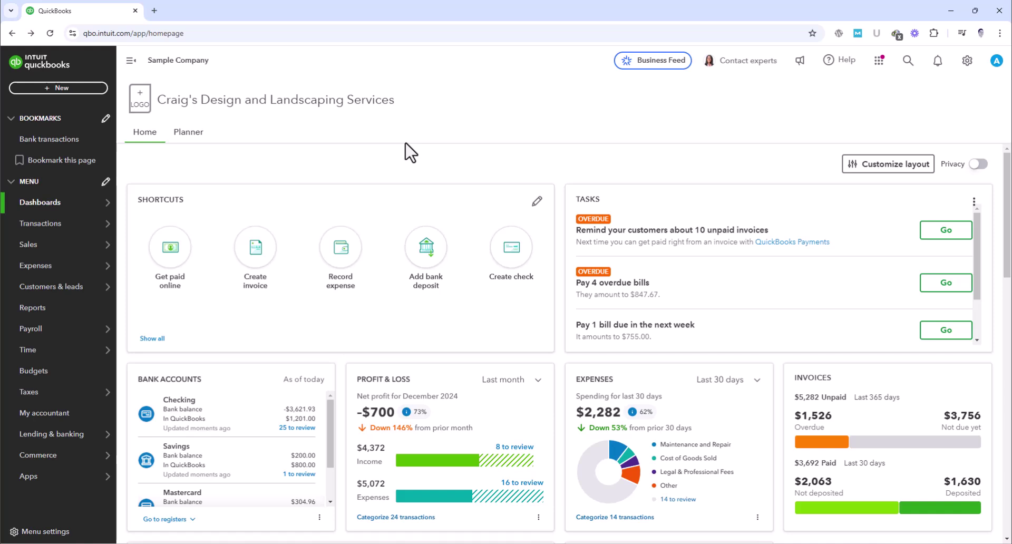
left_click(78, 93)
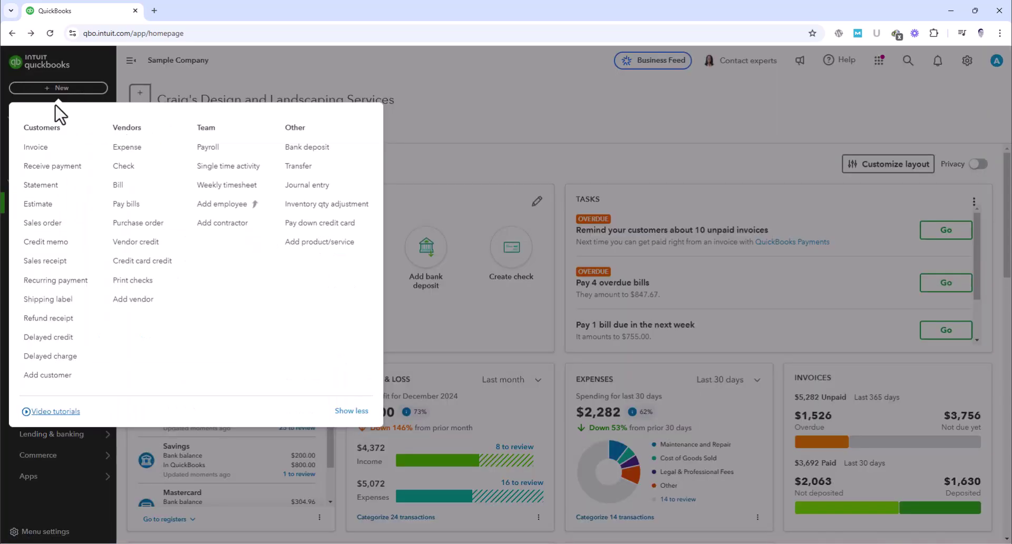
left_click(130, 204)
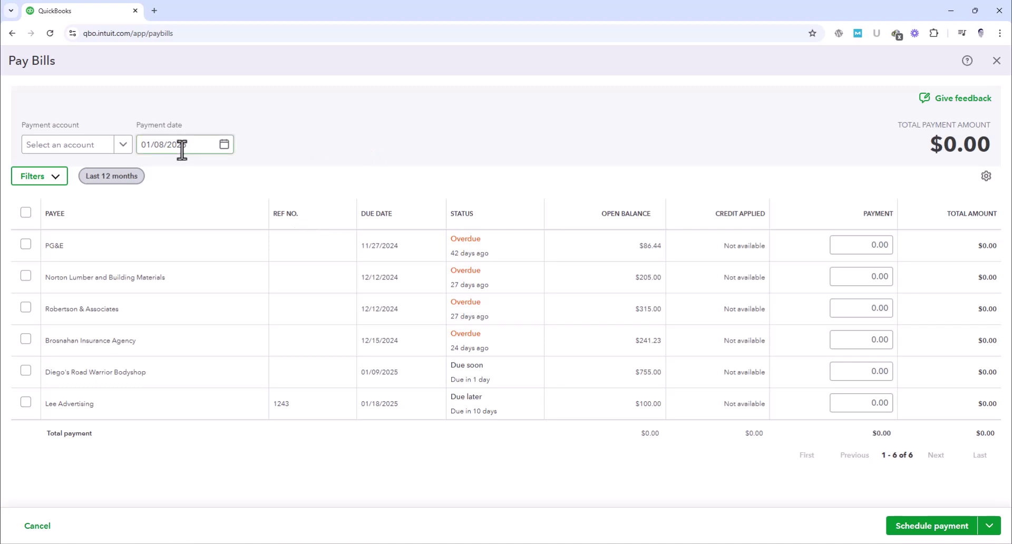
Set Checking as the account the bills are paid from, checking the other available payment accounts
left_click(123, 145)
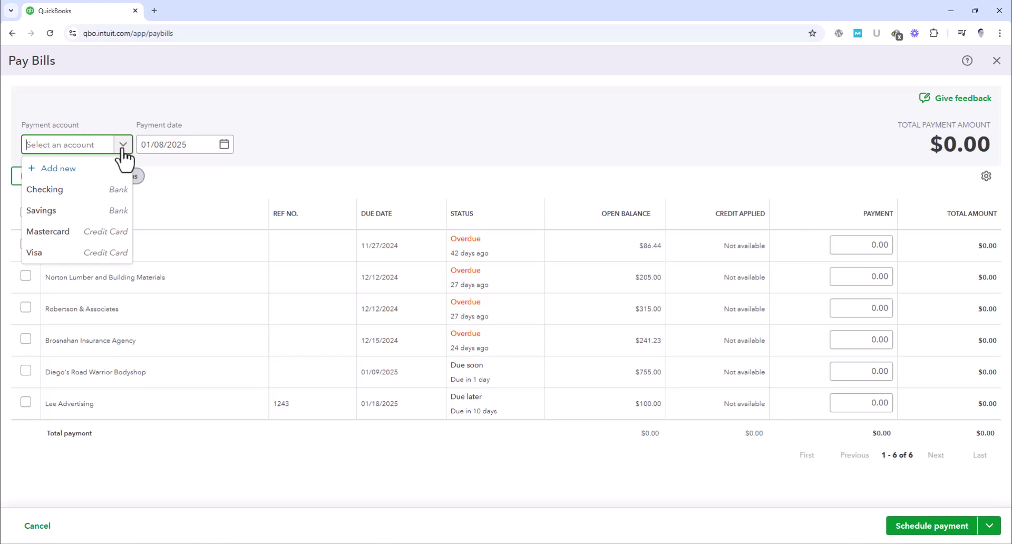
left_click(95, 191)
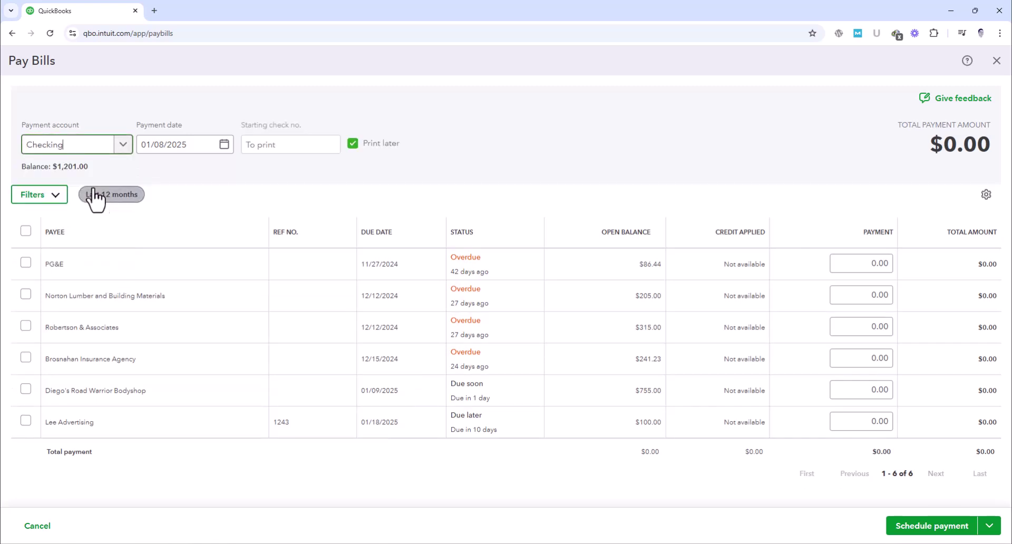
left_click(122, 147)
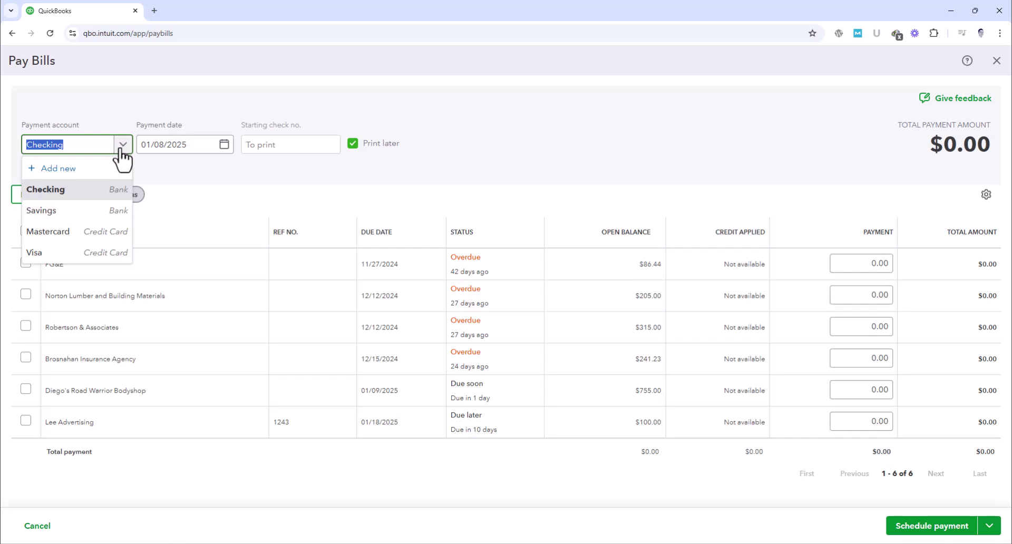
left_click(120, 150)
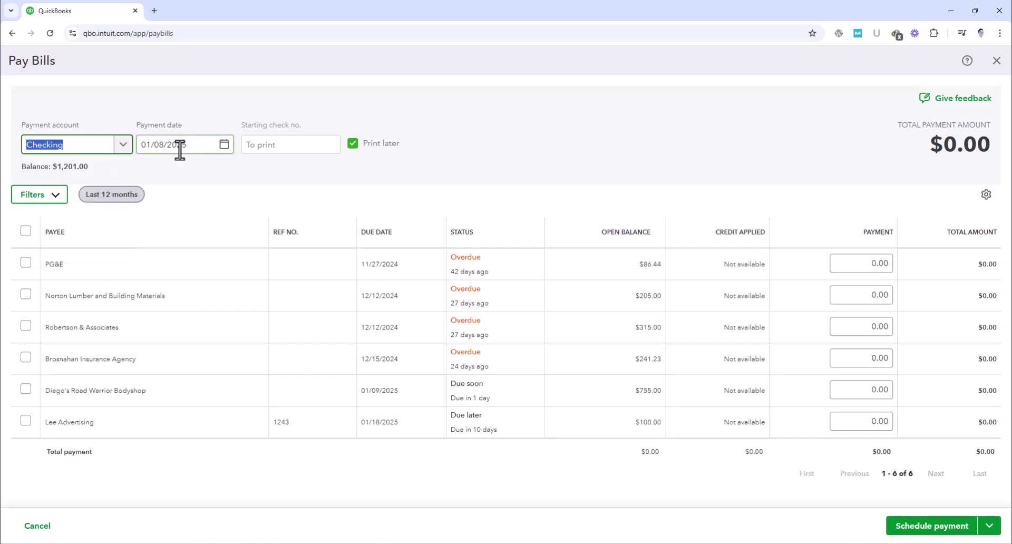
Keep the payment date of 01/08/2025, turn off printing the checks later, and use 71 as the starting check number
left_click(196, 148)
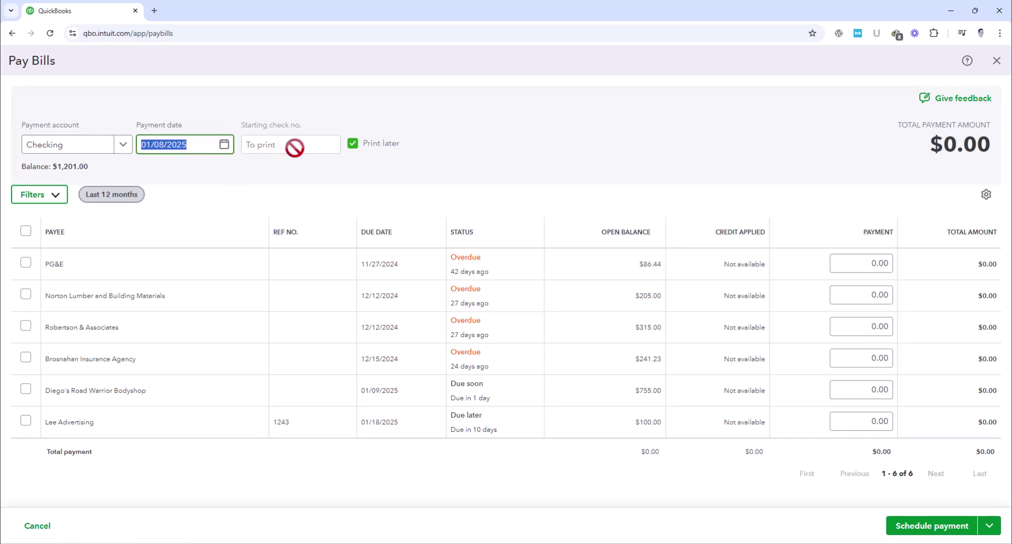
left_click(352, 144)
left_click(323, 143)
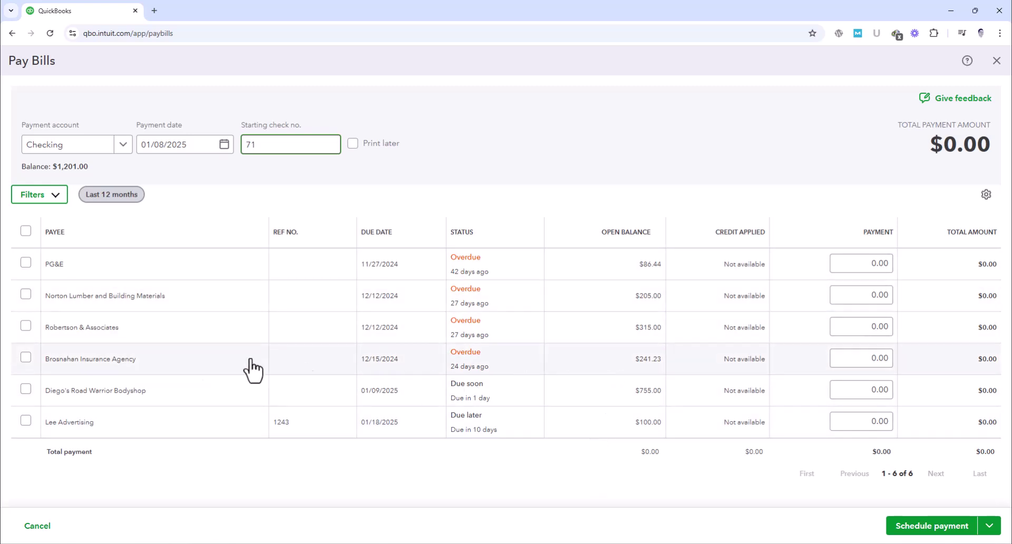
Select the PG&E, Brosnahan Insurance Agency and Lee Advertising bills for full payment, and save and close the payments
left_click(23, 265)
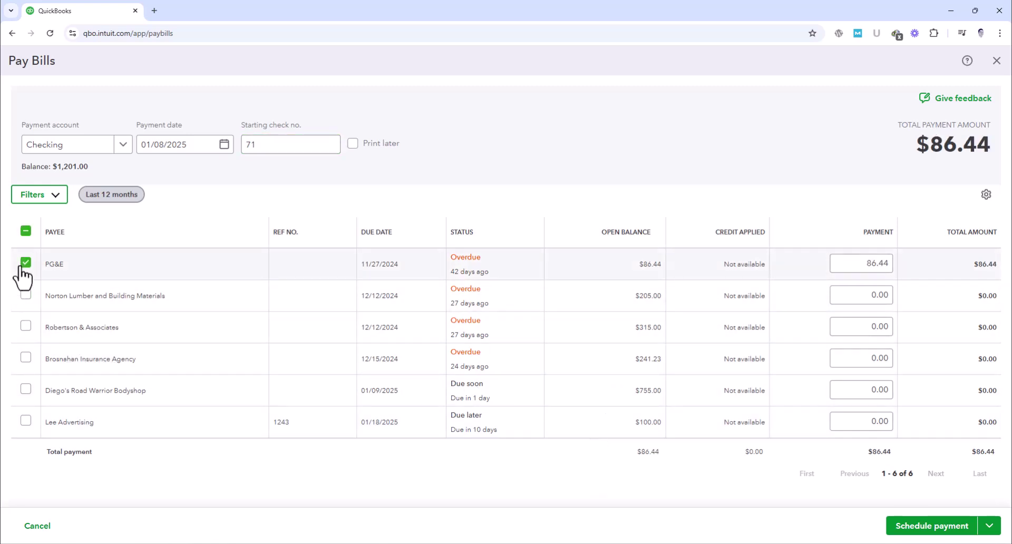
left_click(24, 360)
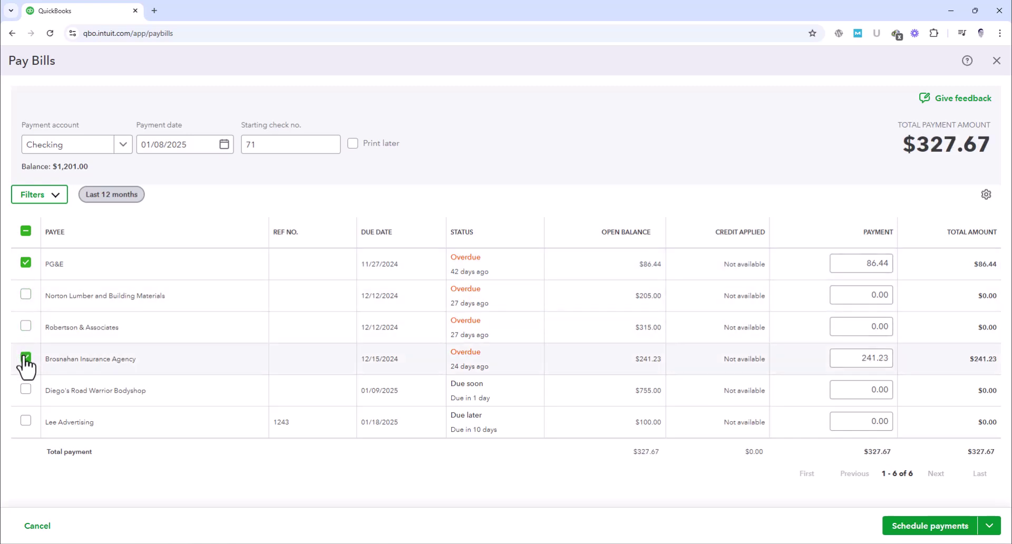
left_click(25, 421)
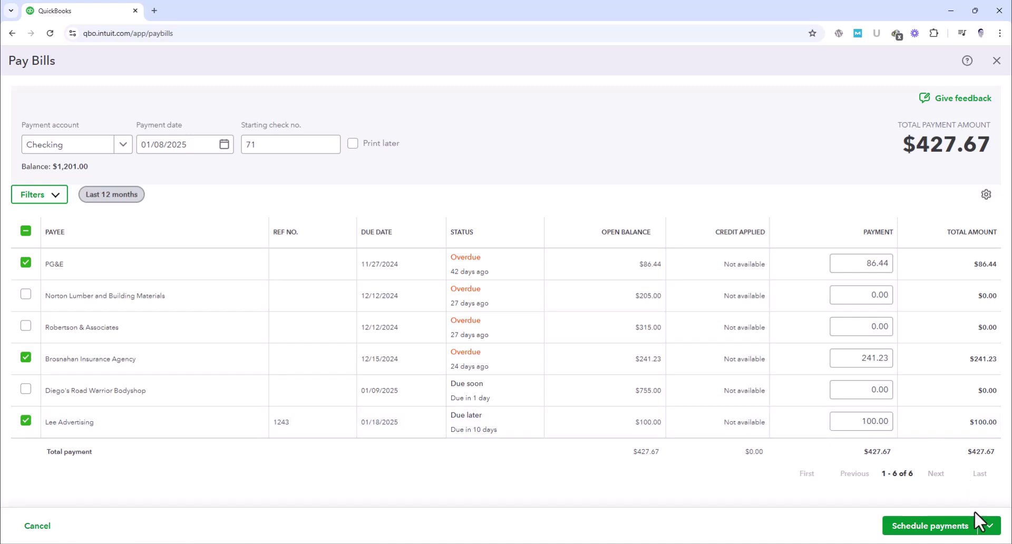
left_click(988, 526)
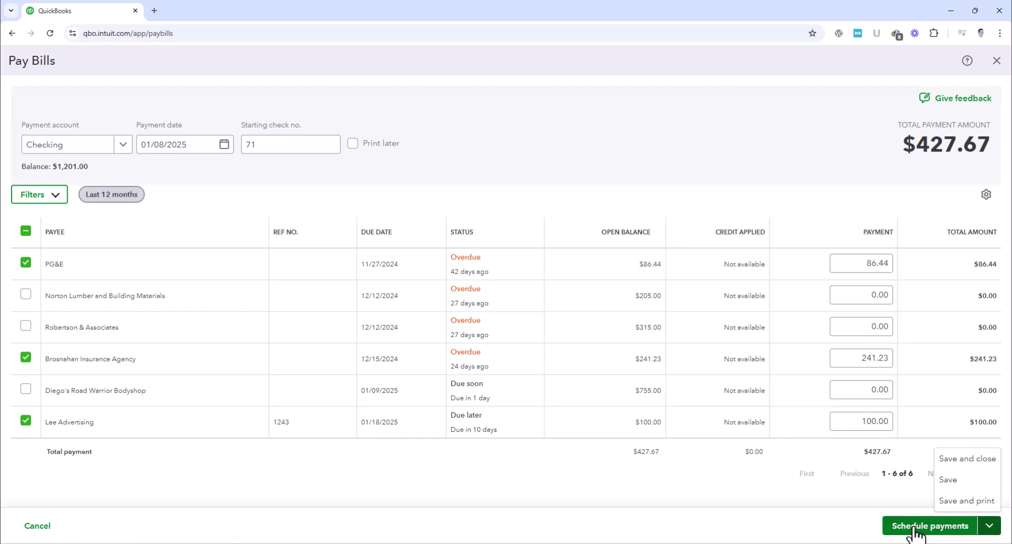
left_click(966, 459)
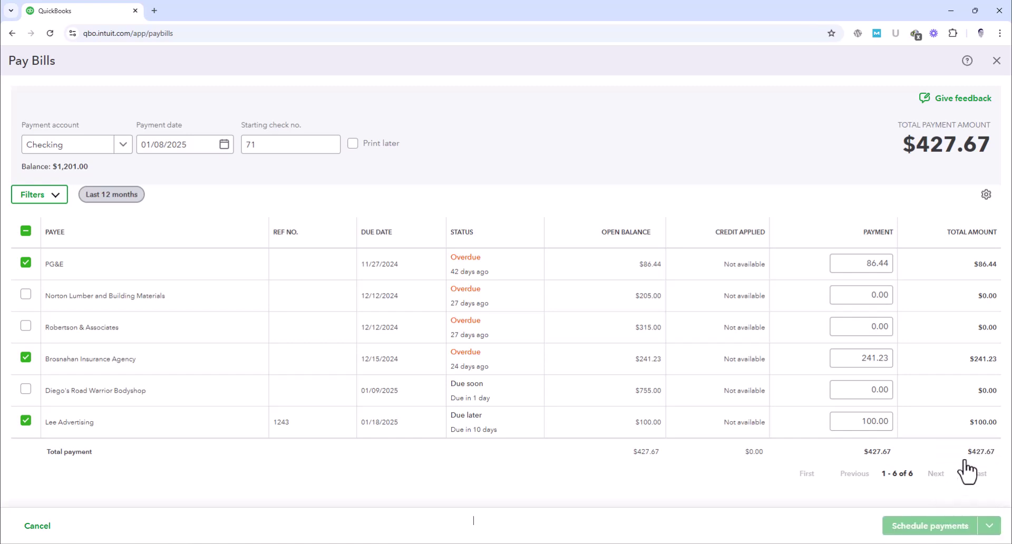